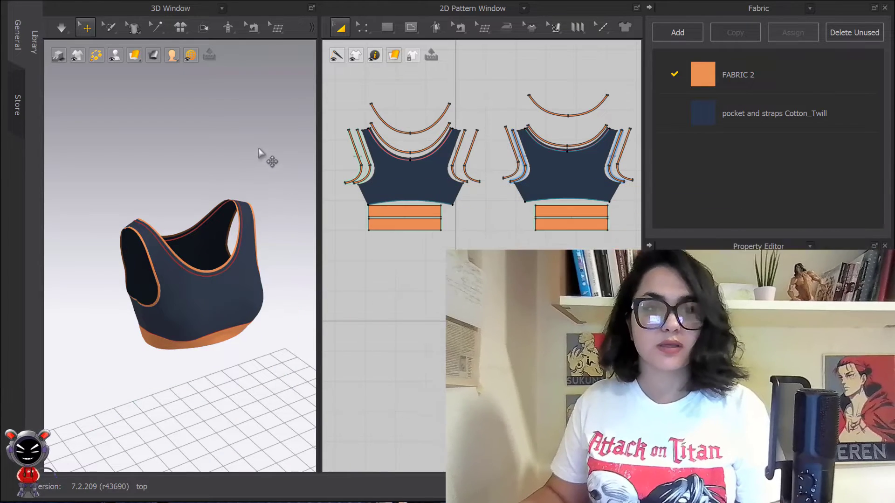
- Expand the 3D toolbar and tear the Piping/Binding flyout off into a floating Binding panel
click(312, 29)
click(159, 51)
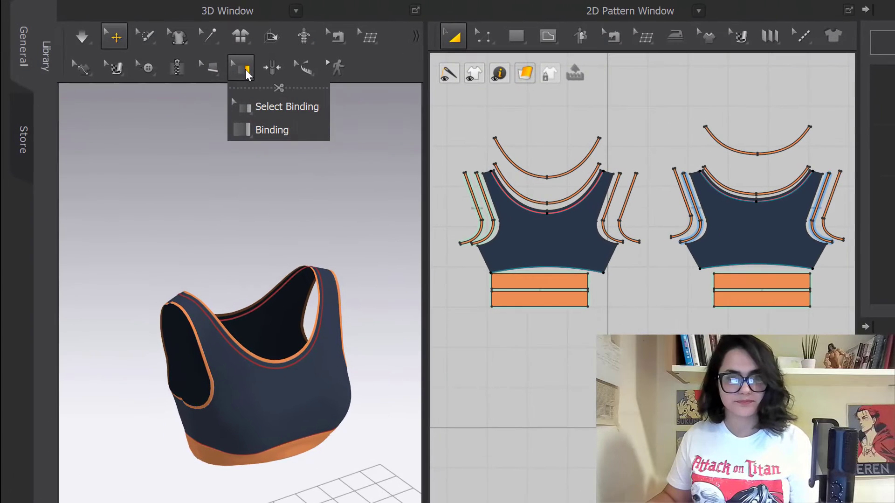
mouse_move(268, 88)
mouse_down()
mouse_move(274, 98)
mouse_move(97, 113)
mouse_up()
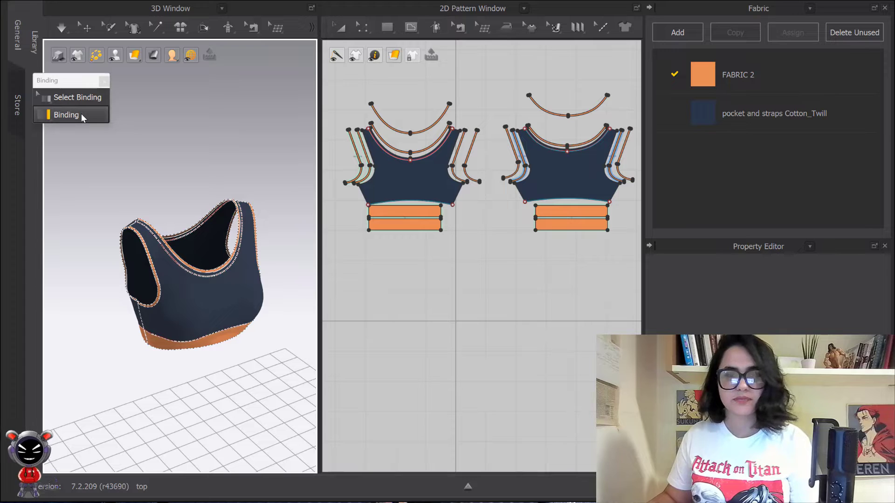
- Select both armhole binding strips beside the left bodice with Transform Pattern and delete them
click(341, 27)
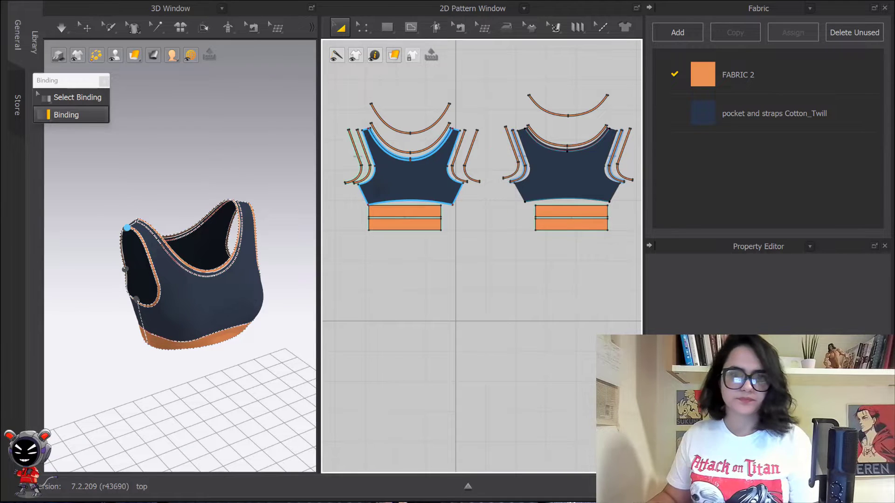
scroll(343, 149, up, 5)
scroll(237, 255, up, 5)
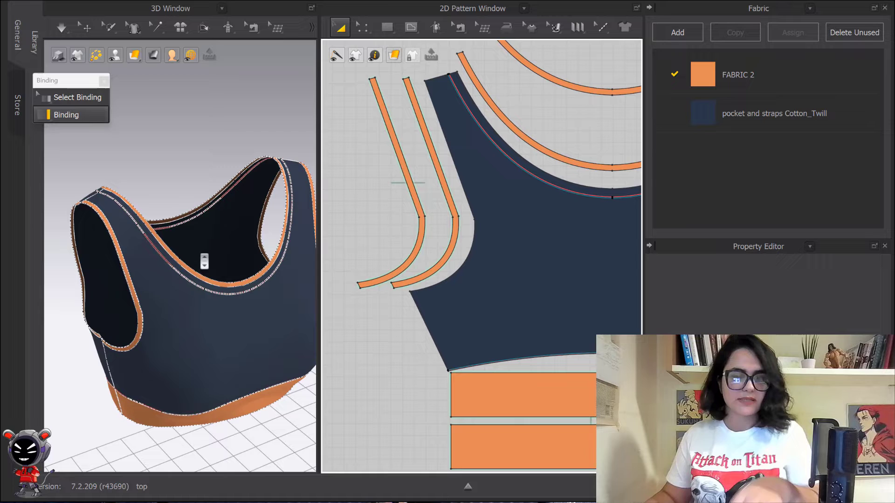
click(87, 27)
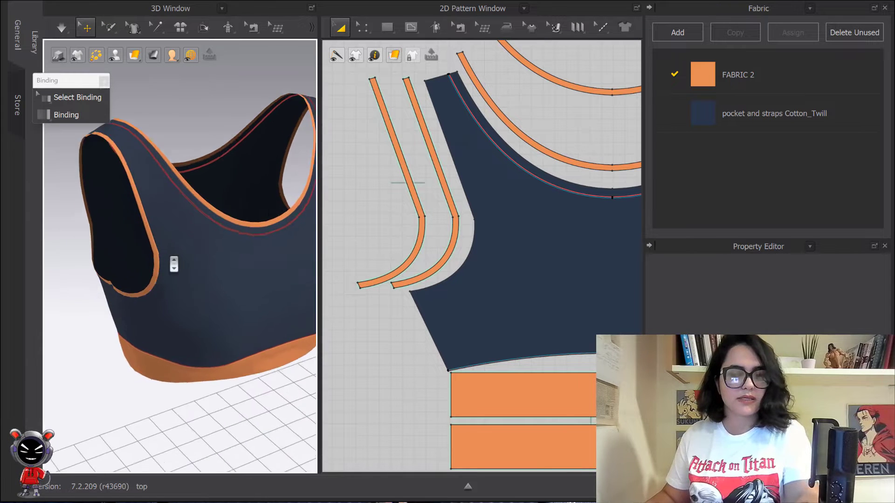
scroll(180, 243, up, 5)
scroll(216, 280, up, 3)
right_drag(216, 280, 177, 252)
click(443, 186)
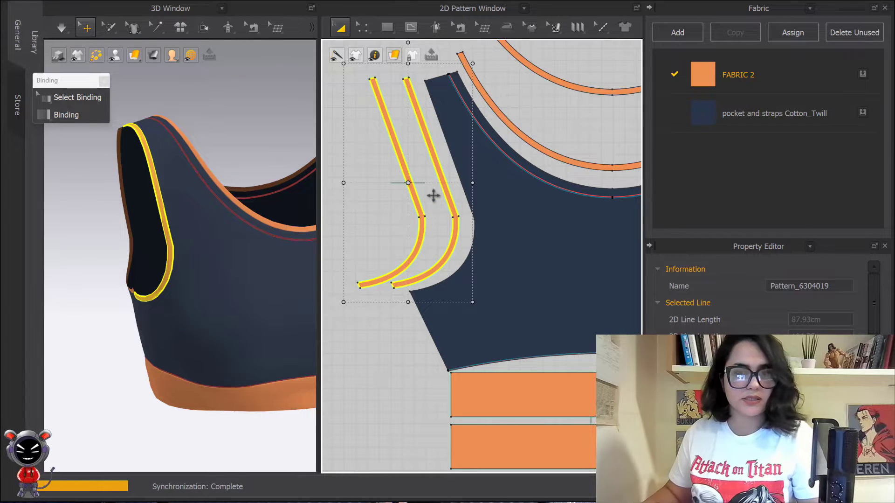
key(Delete)
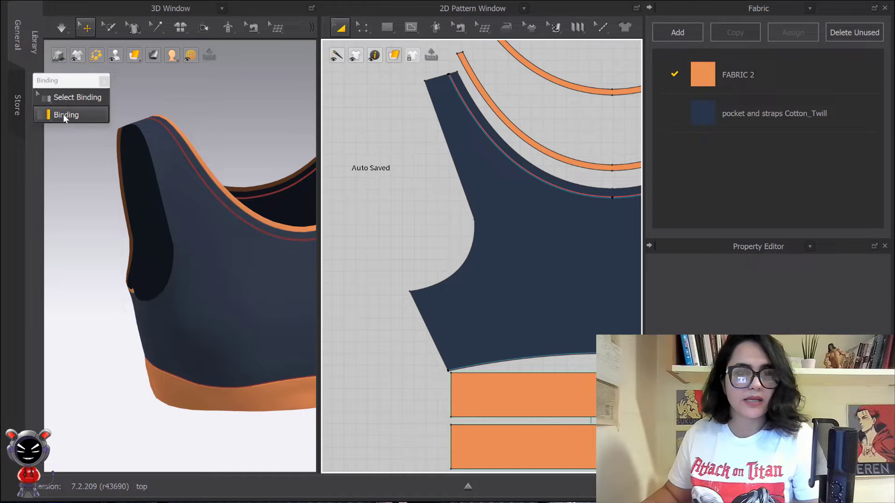
- Create a new Binding along the left bodice's armhole edge, starting at its corner
click(64, 114)
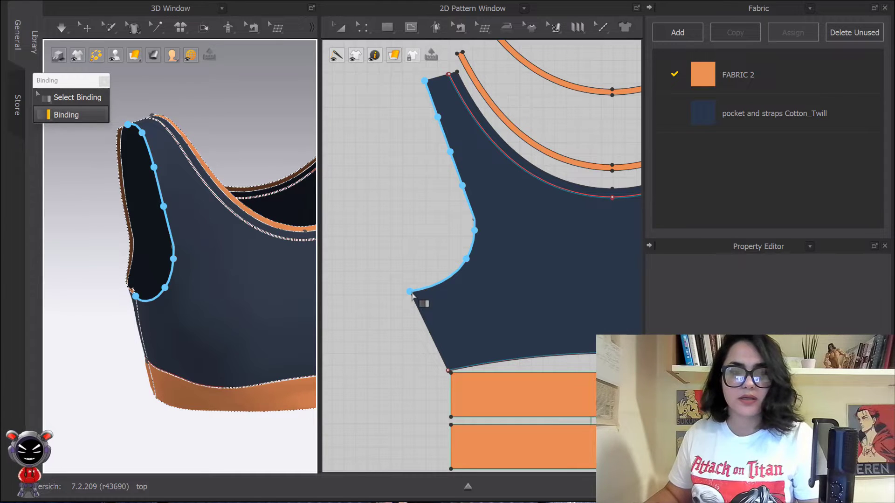
click(413, 296)
click(417, 295)
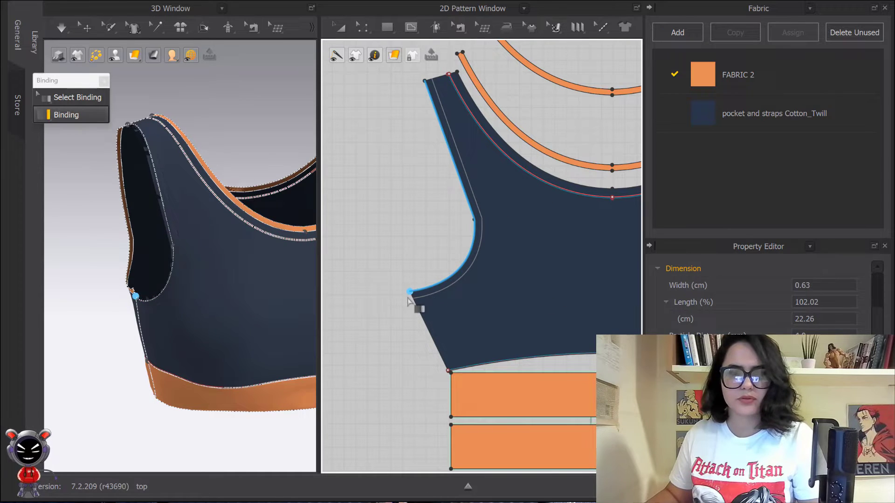
- Assign the orange FABRIC 2 to the new armhole binding
click(77, 97)
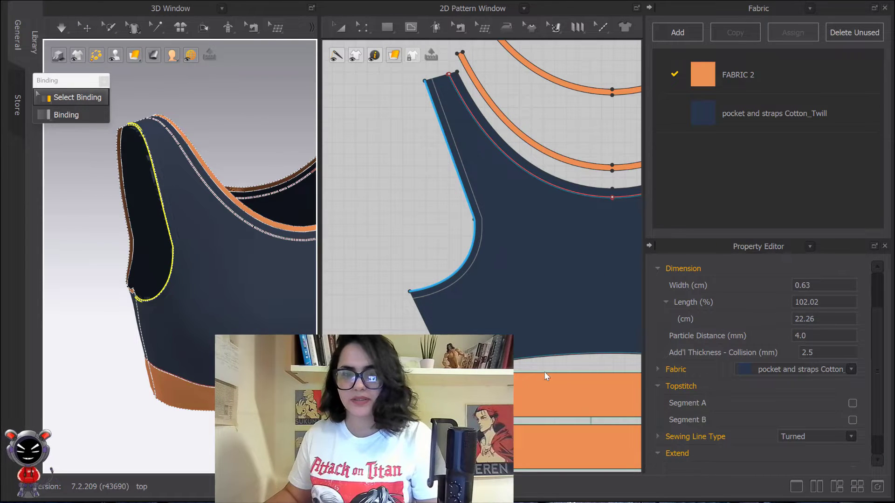
click(813, 367)
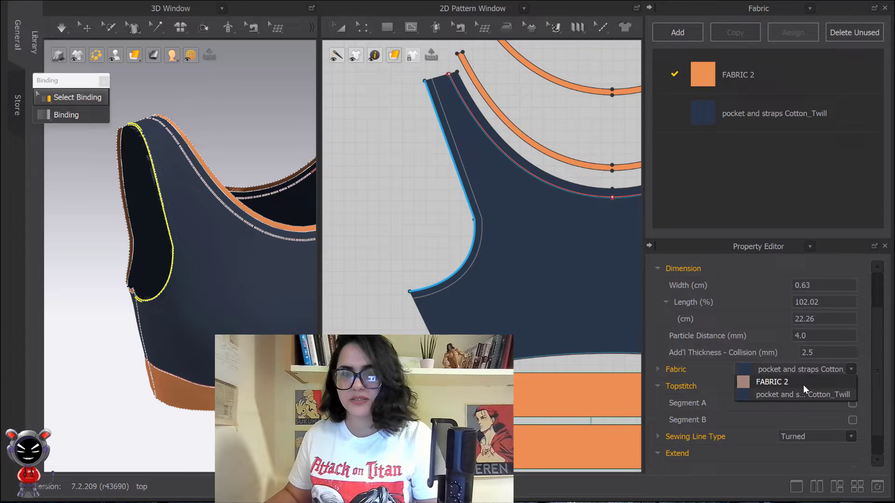
click(780, 382)
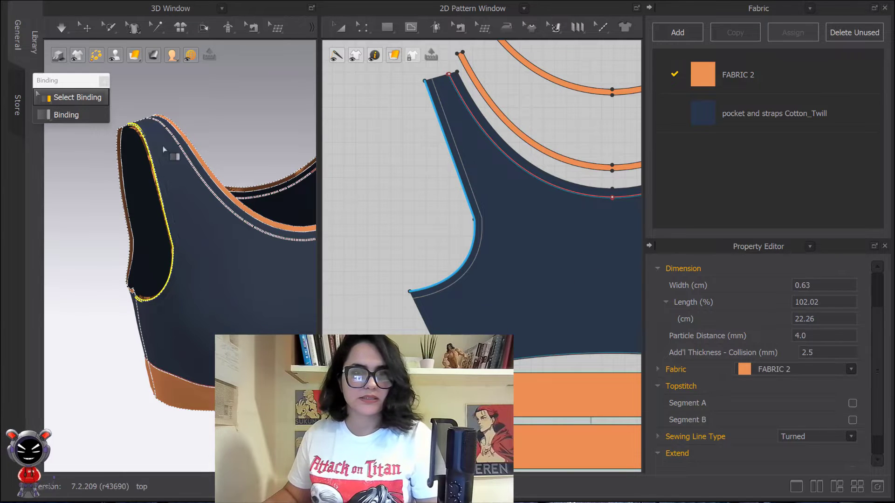
- Simulate briefly so the binding settles onto the armhole, then orbit to inspect it
scroll(194, 250, up, 2)
scroll(202, 191, up, 2)
scroll(202, 205, up, 2)
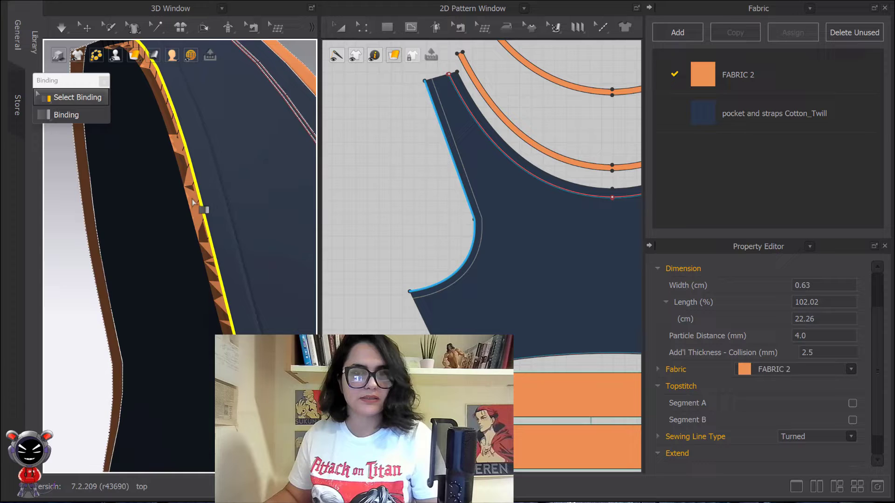
scroll(247, 259, up, 2)
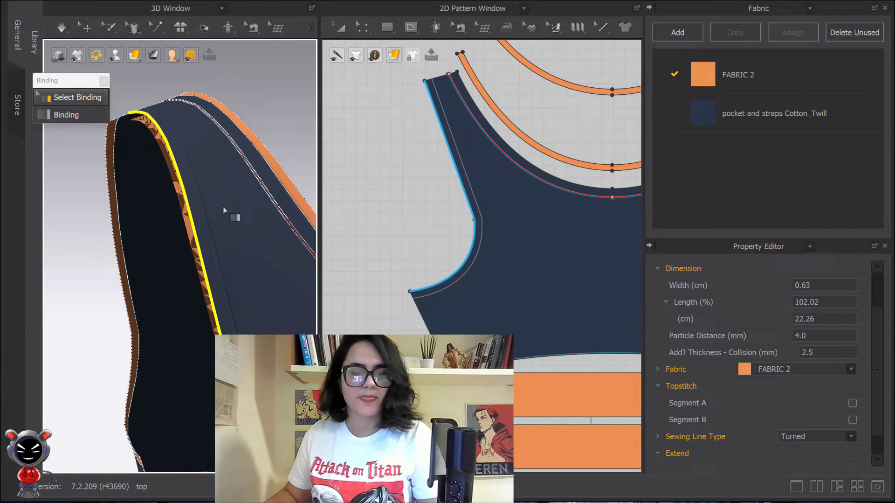
click(62, 28)
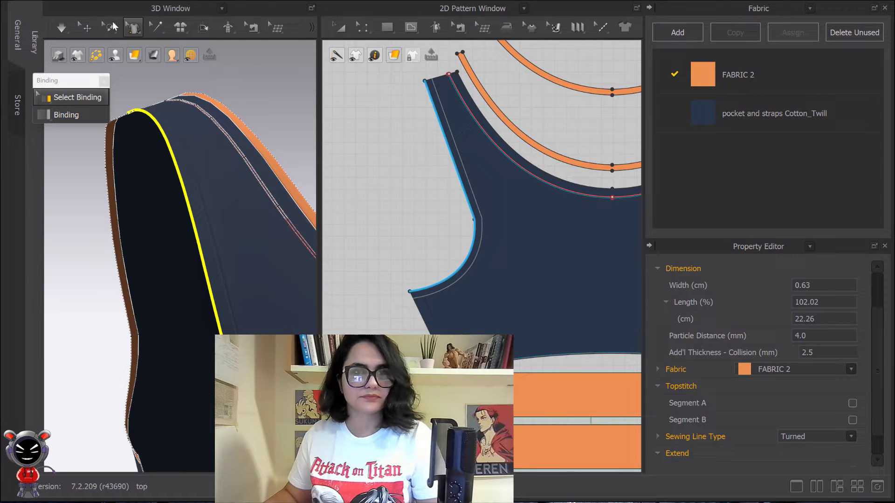
key(space)
mouse_move(187, 201)
right_down()
mouse_move(291, 167)
mouse_move(183, 186)
mouse_move(154, 182)
right_up()
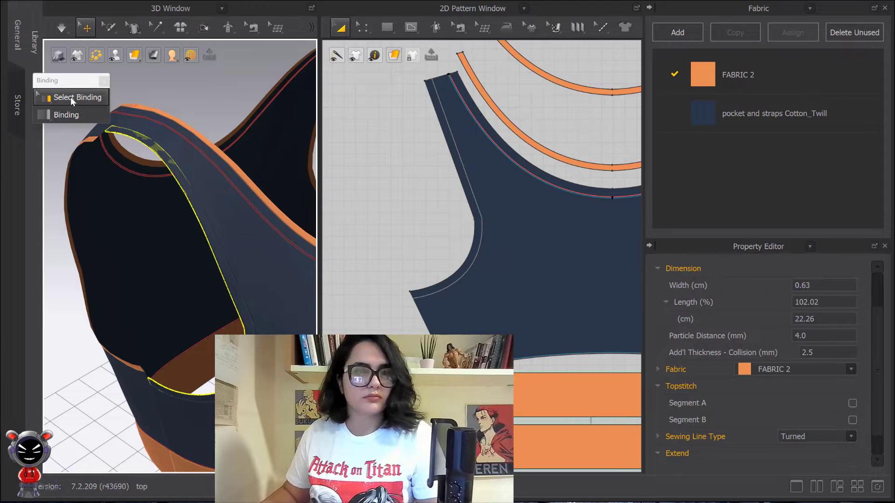
- Set the armhole binding's Width to 1 cm in the Property Editor
click(72, 97)
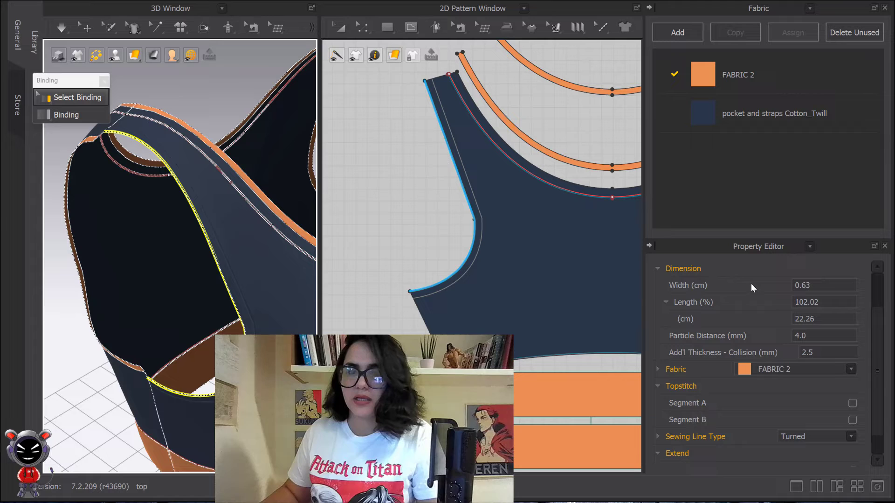
click(815, 290)
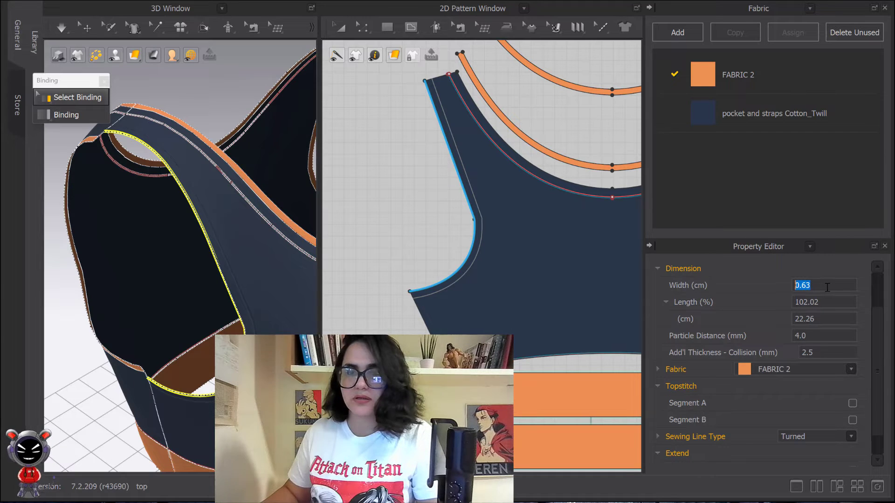
text(1)
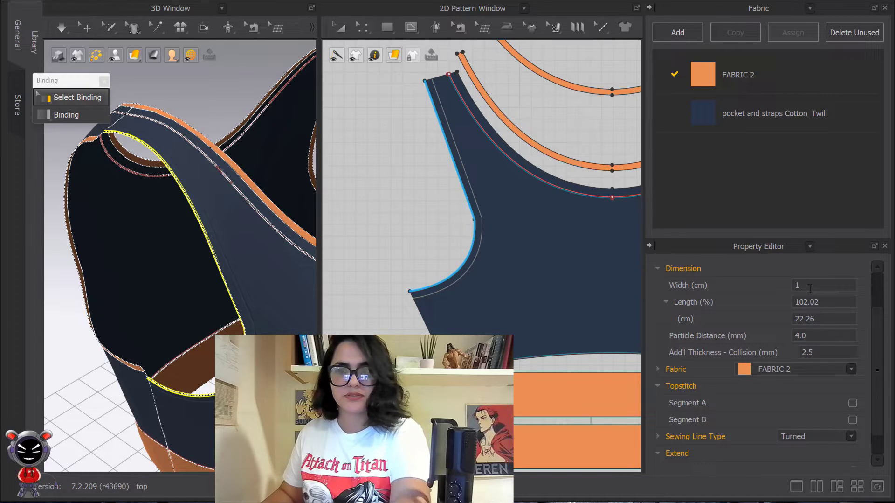
key(Return)
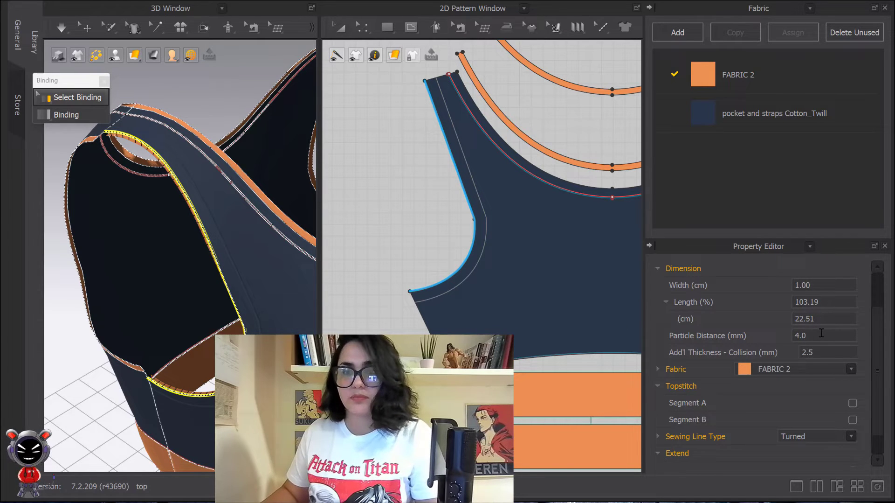
- Set the binding's Add'l Thickness - Collision to 4, leaving particle distance unchanged
double_click(818, 334)
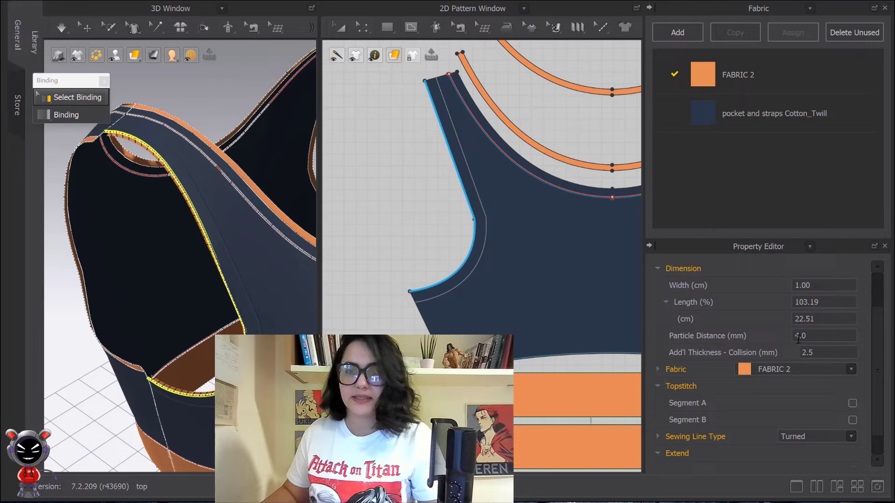
click(814, 338)
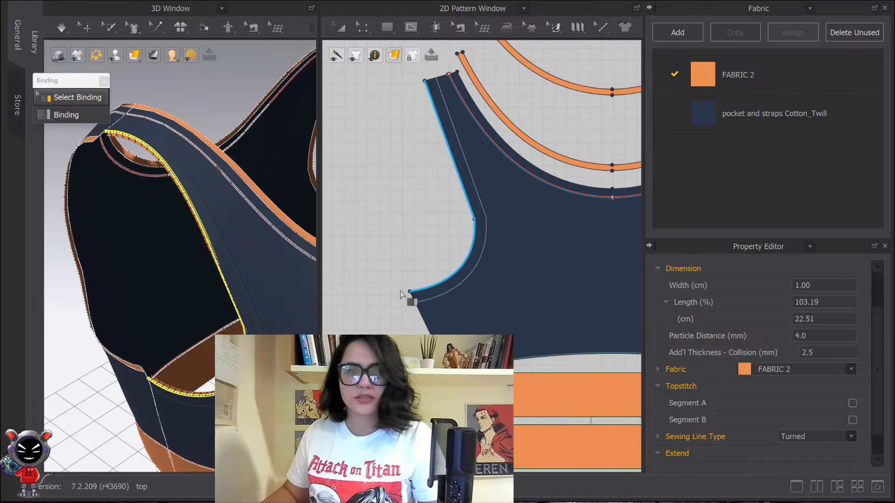
mouse_move(248, 257)
right_down()
mouse_move(298, 226)
mouse_move(220, 234)
mouse_move(232, 235)
mouse_move(232, 266)
right_up()
click(823, 352)
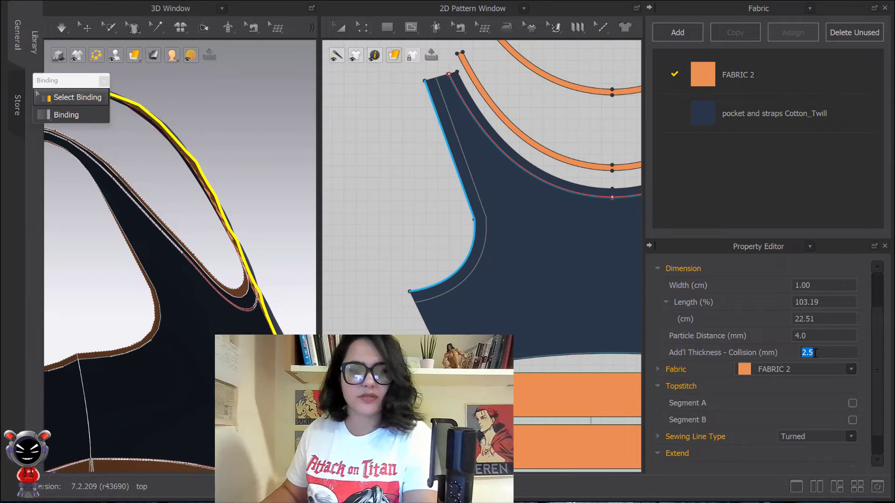
text(4)
key(Return)
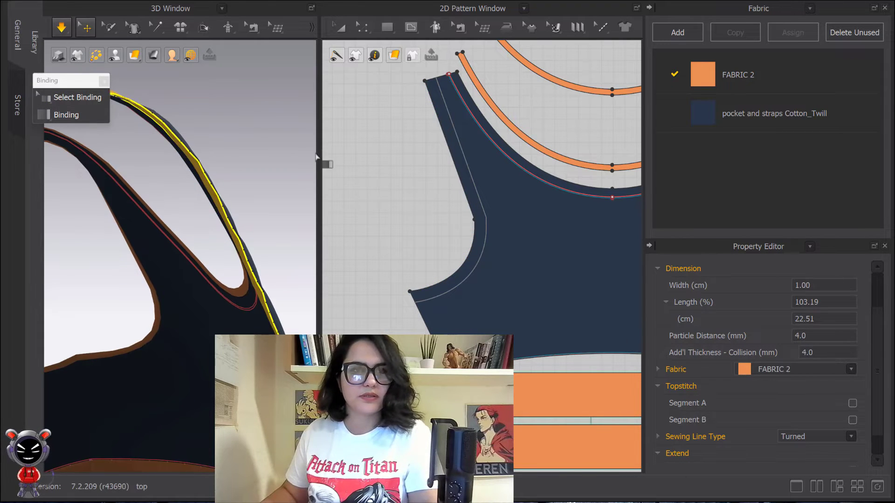
- Run the simulation and pull the strap binding to test its drape
key(space)
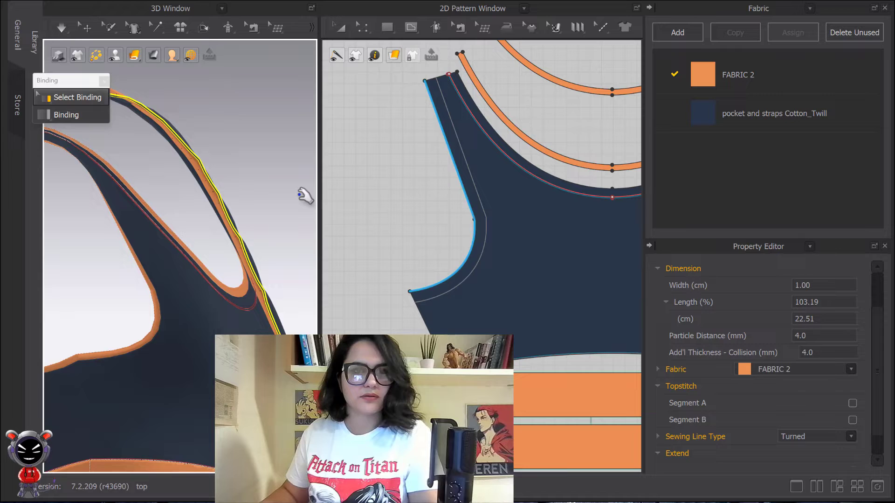
key(space)
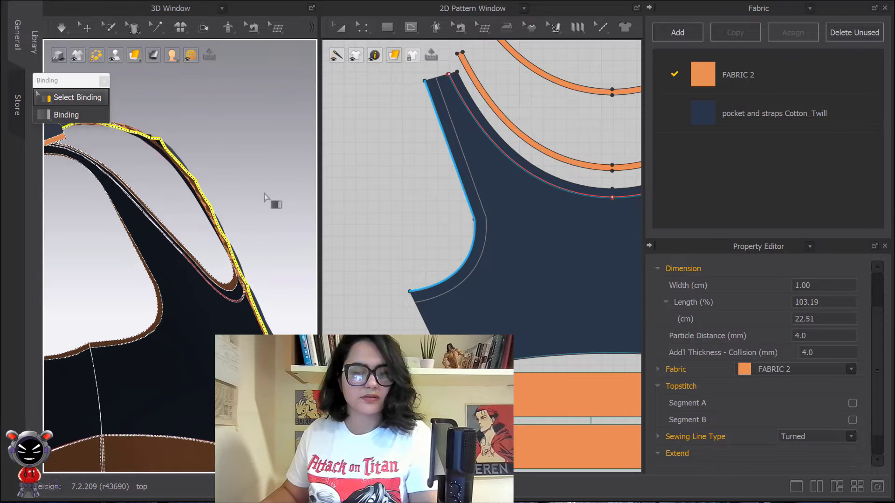
key(space)
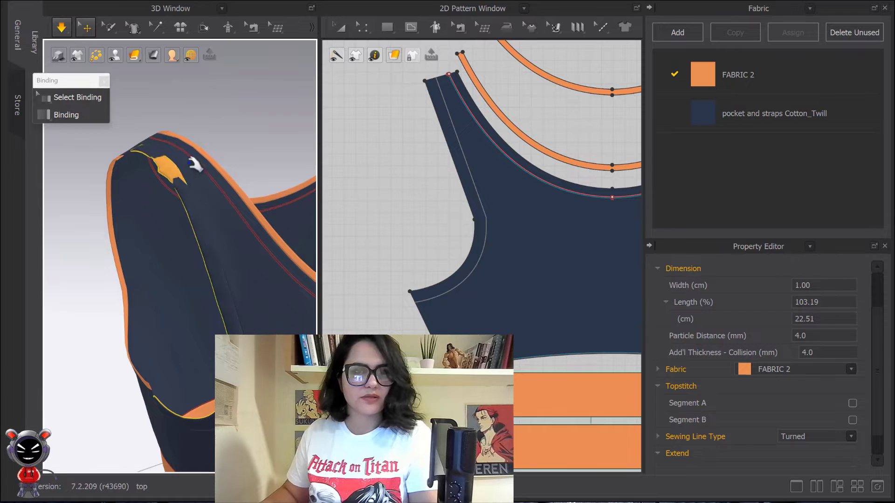
drag(195, 164, 183, 189)
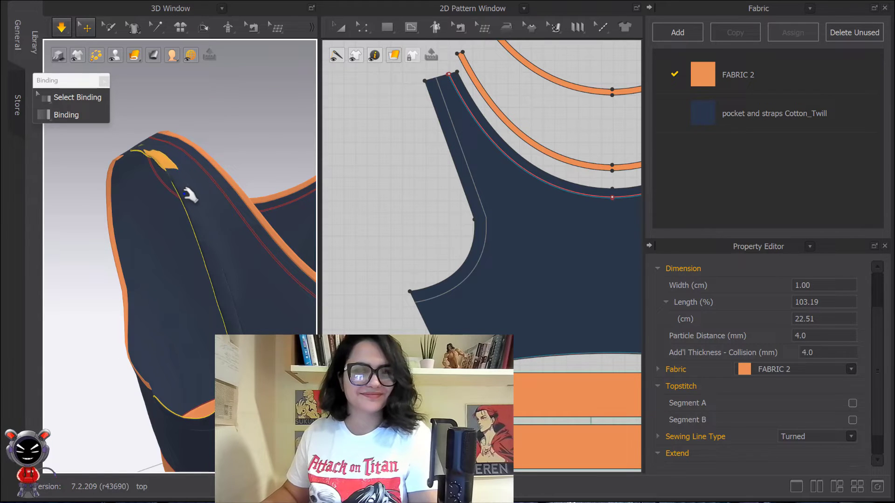
key(space)
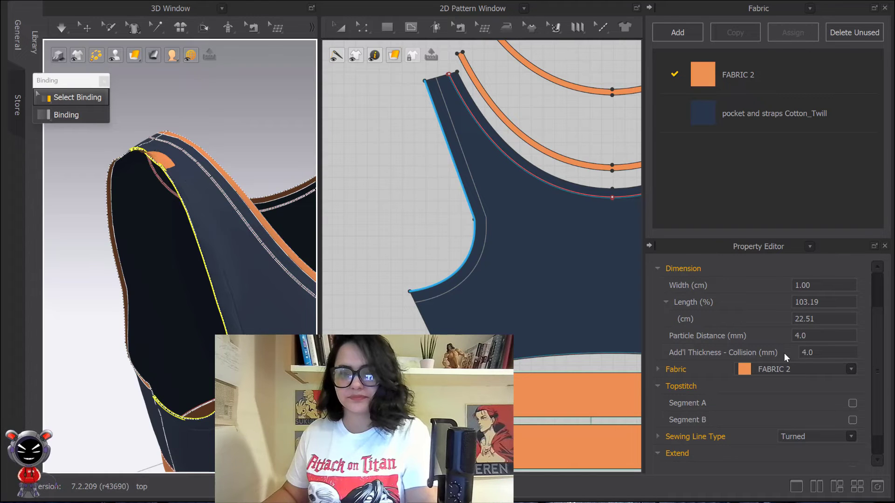
- Reselect the armhole binding and set its collision thickness to 0 mm
click(418, 206)
click(469, 189)
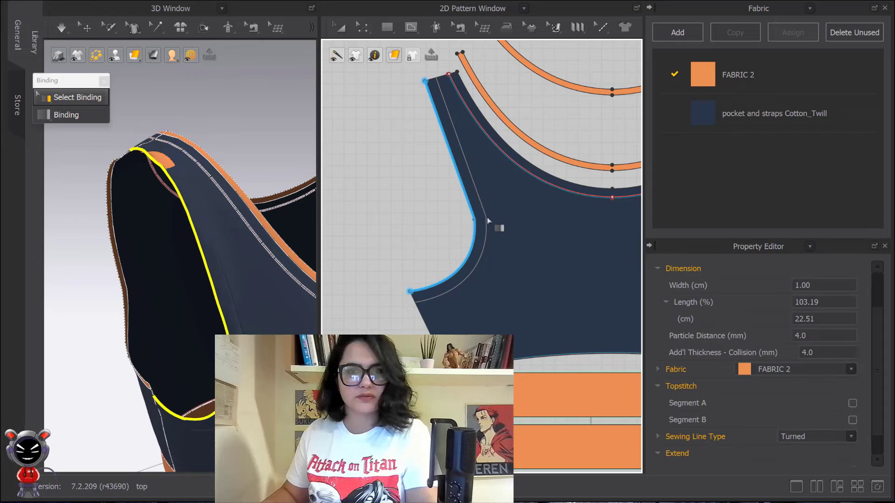
double_click(823, 354)
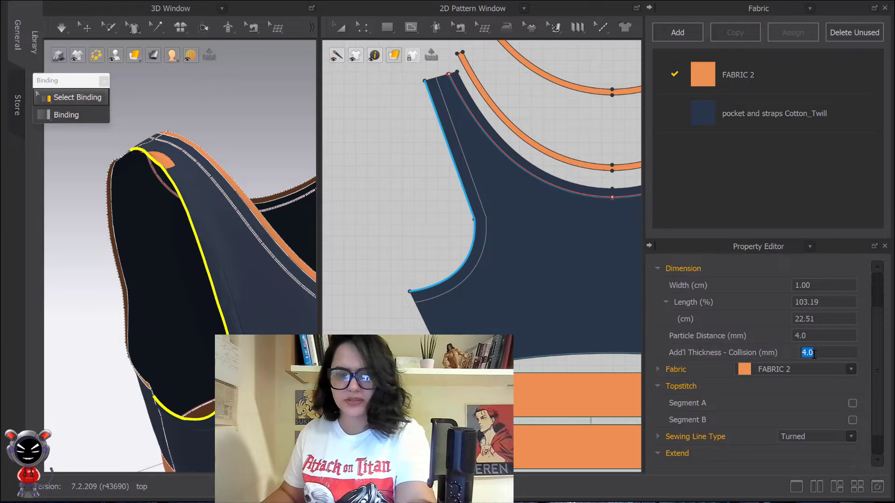
text(0)
key(Return)
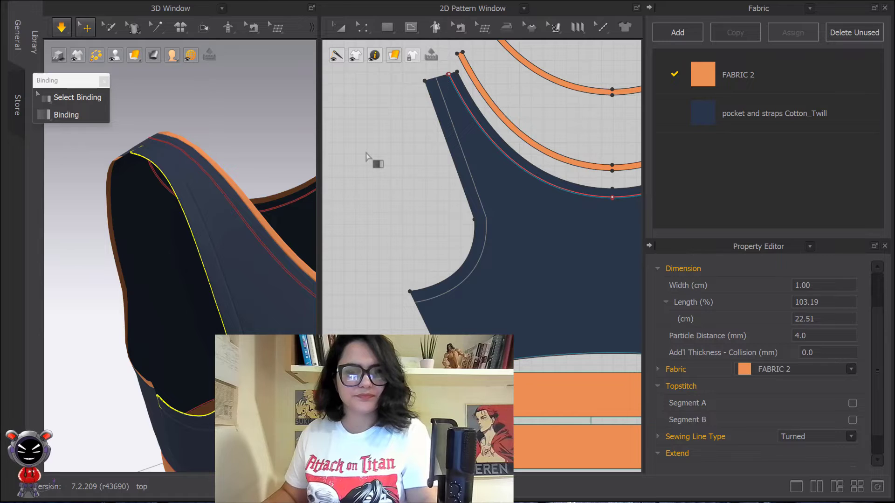
click(230, 240)
scroll(723, 368, down, 2)
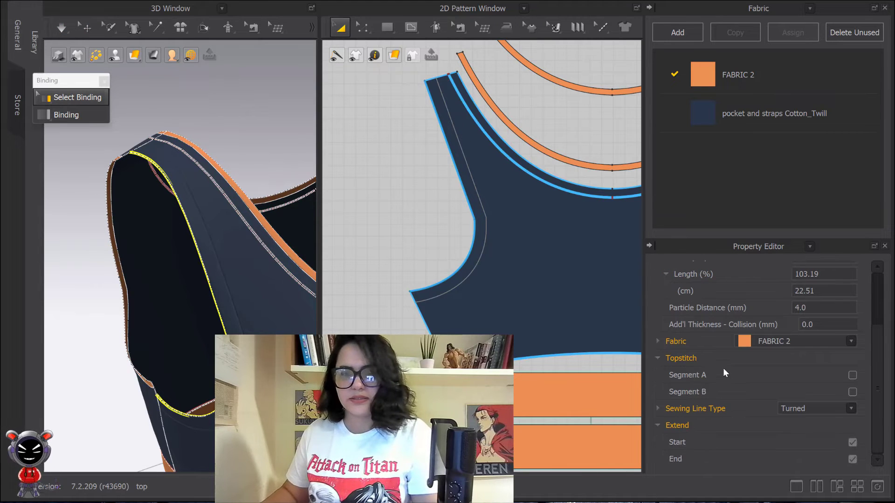
click(664, 345)
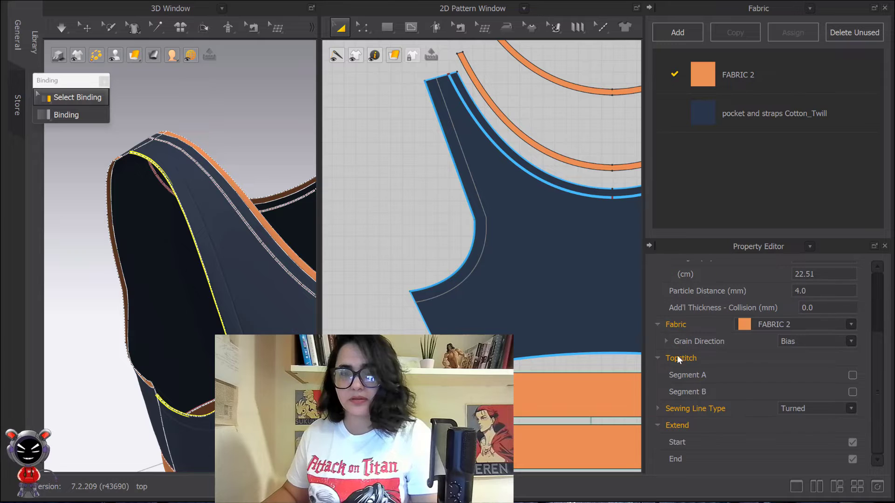
click(658, 340)
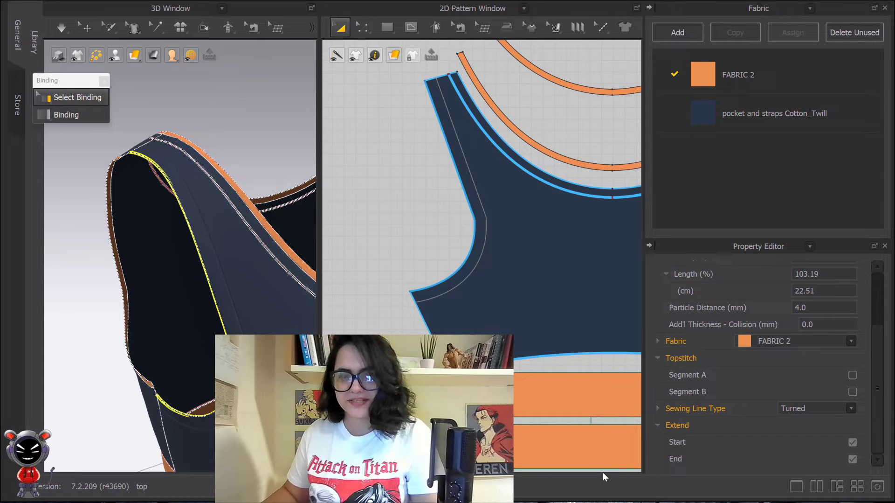
click(659, 409)
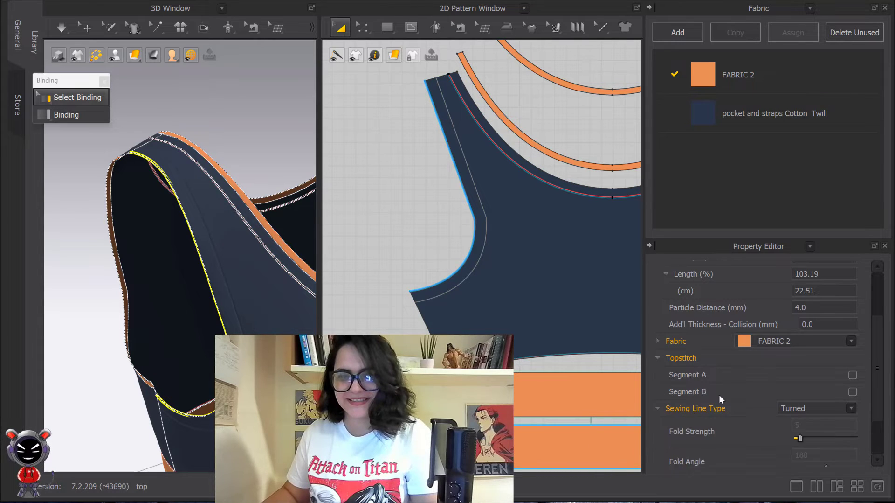
scroll(714, 396, down, 2)
click(793, 348)
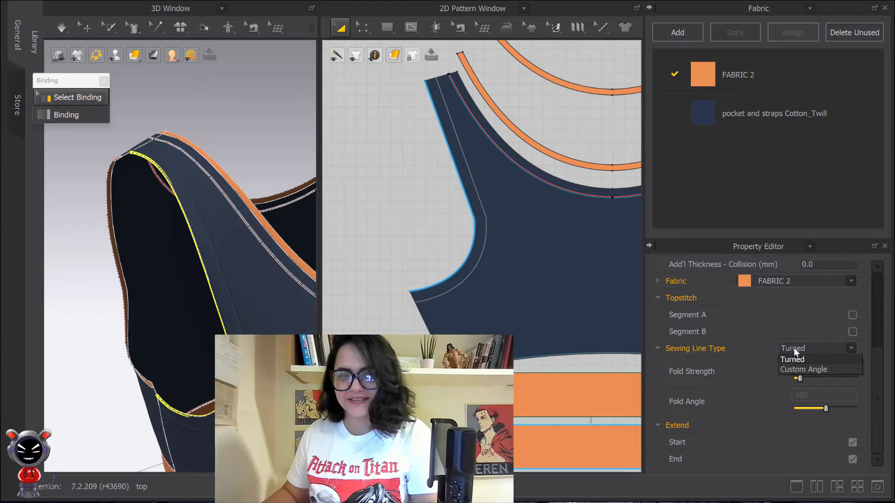
scroll(700, 394, up, 1)
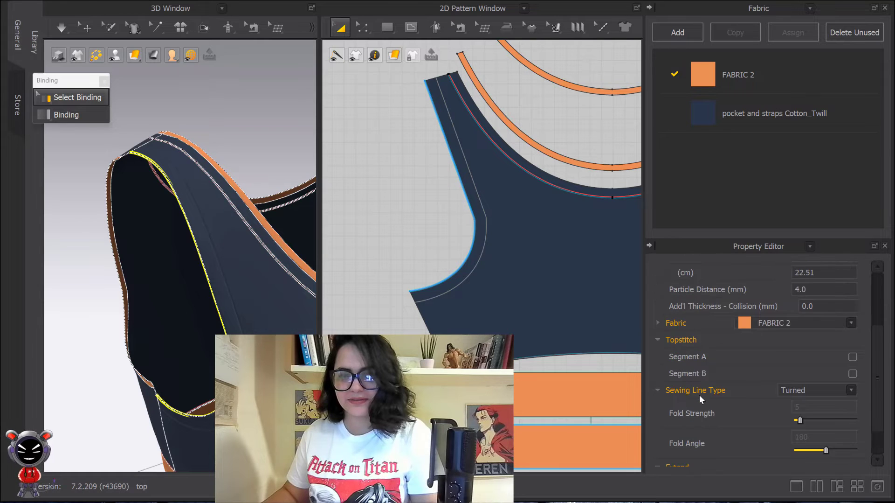
click(658, 323)
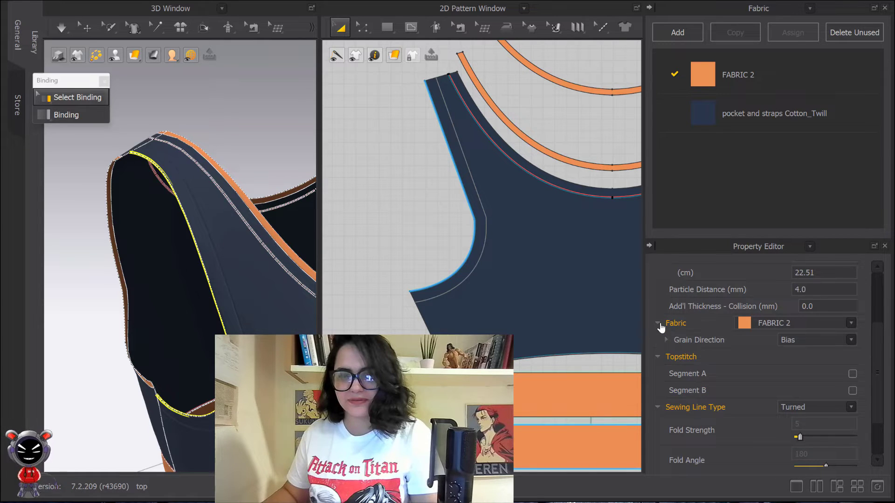
click(816, 341)
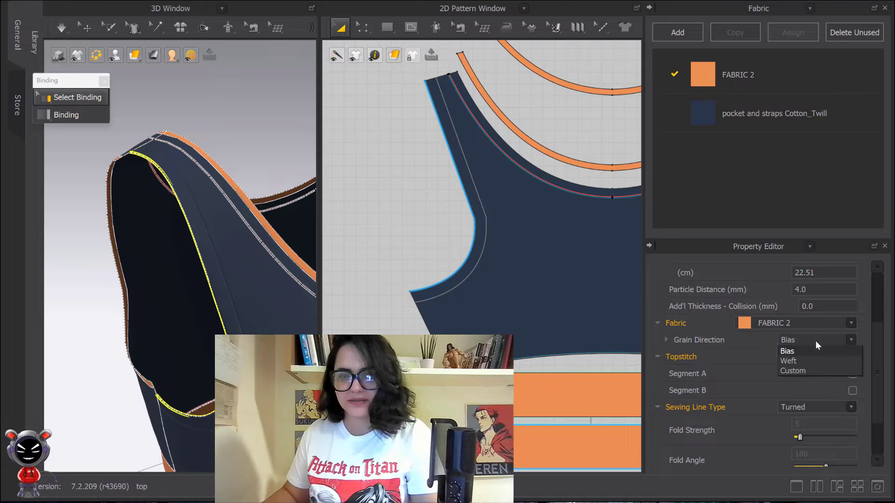
click(816, 340)
scroll(692, 345, up, 3)
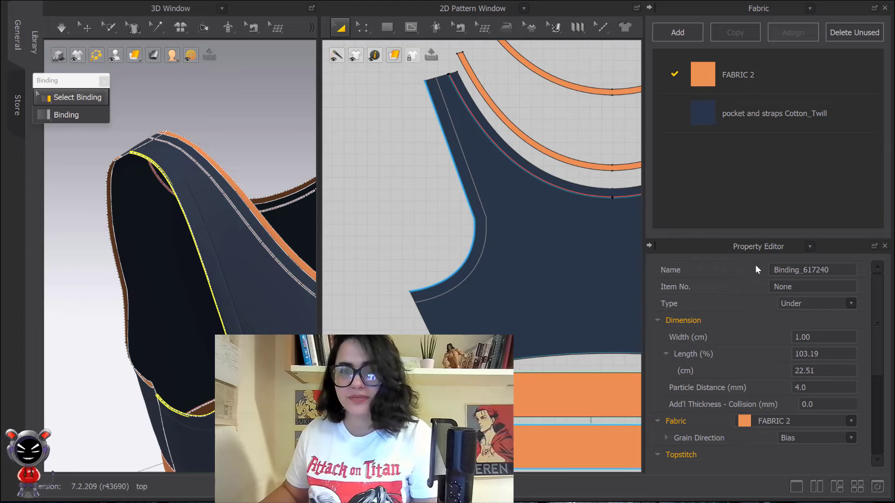
scroll(743, 326, down, 1)
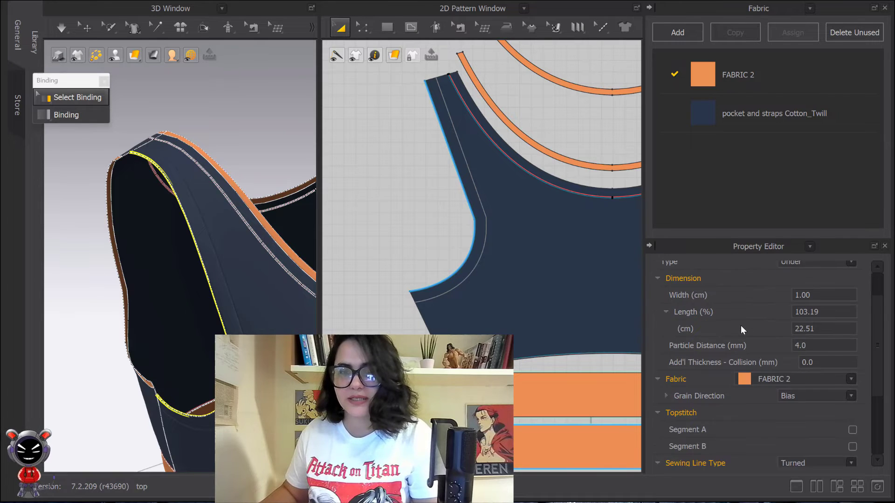
scroll(740, 325, down, 1)
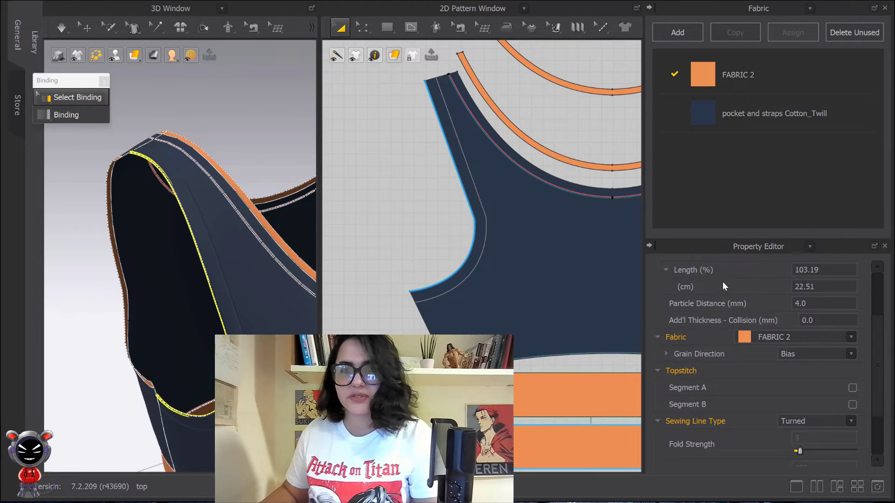
scroll(741, 308, up, 2)
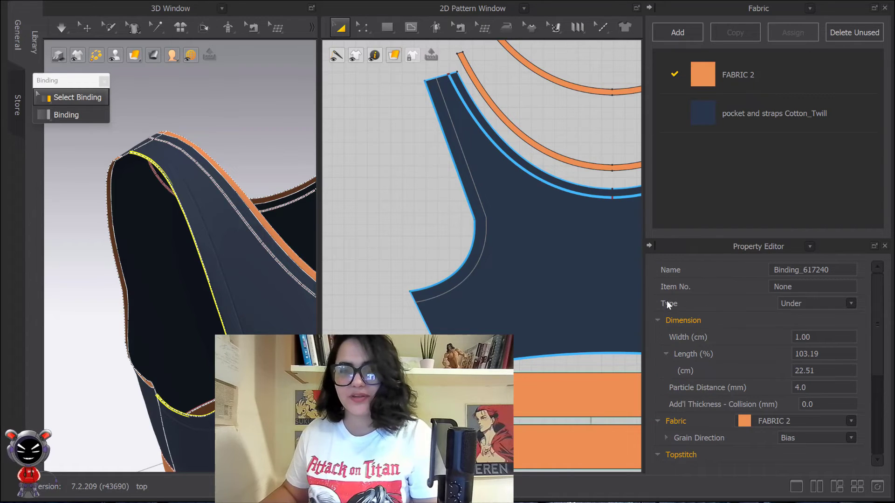
- Change the armhole binding Type from Under to Both
click(822, 304)
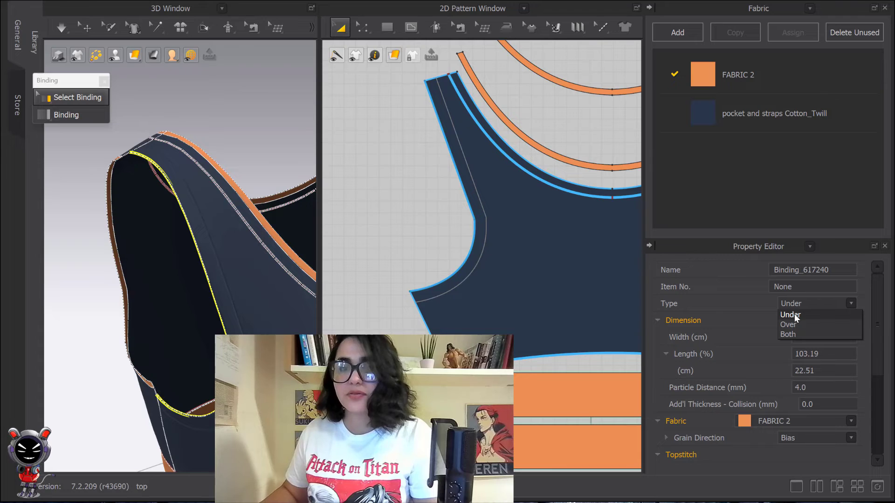
click(788, 324)
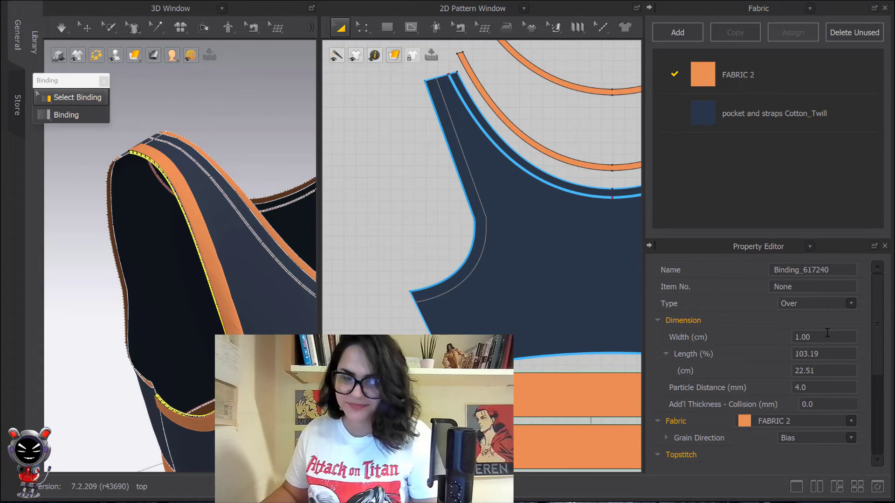
click(809, 304)
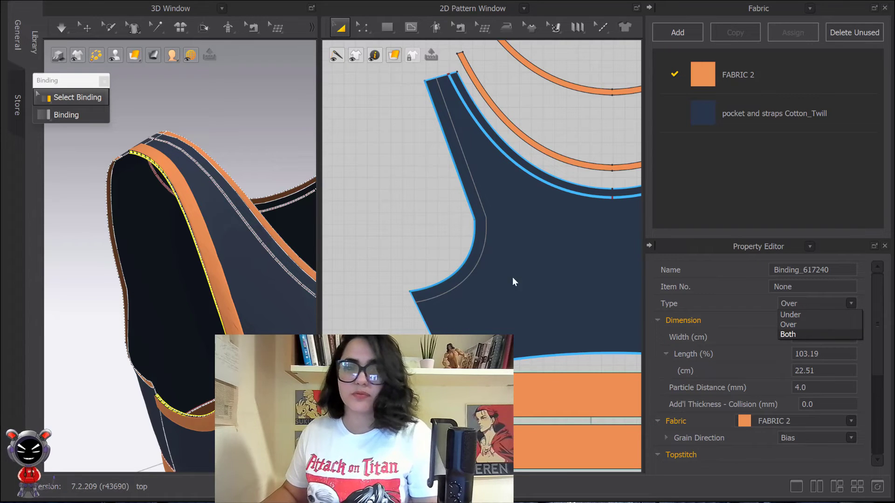
click(154, 223)
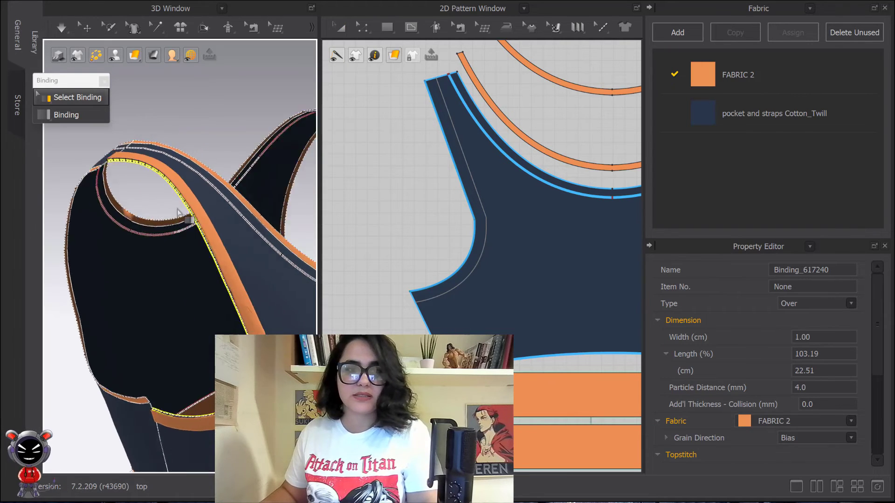
mouse_move(154, 223)
right_down()
mouse_move(246, 194)
mouse_move(244, 204)
mouse_move(185, 231)
right_up()
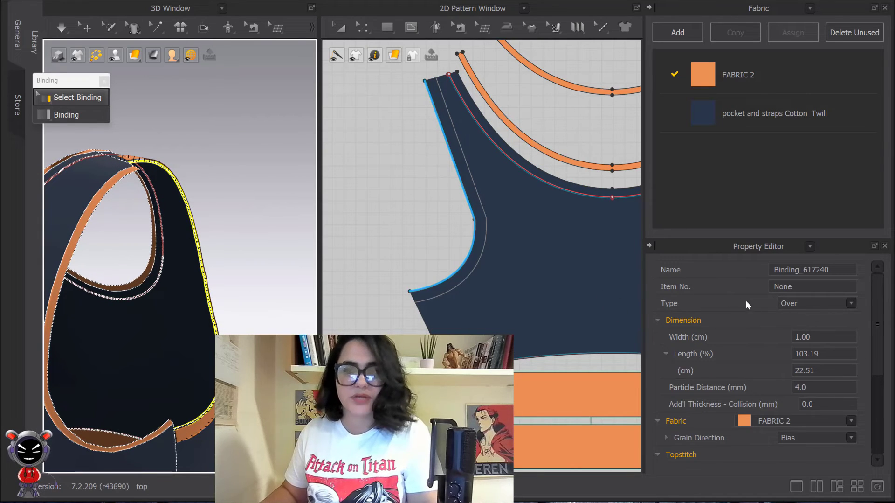
click(807, 303)
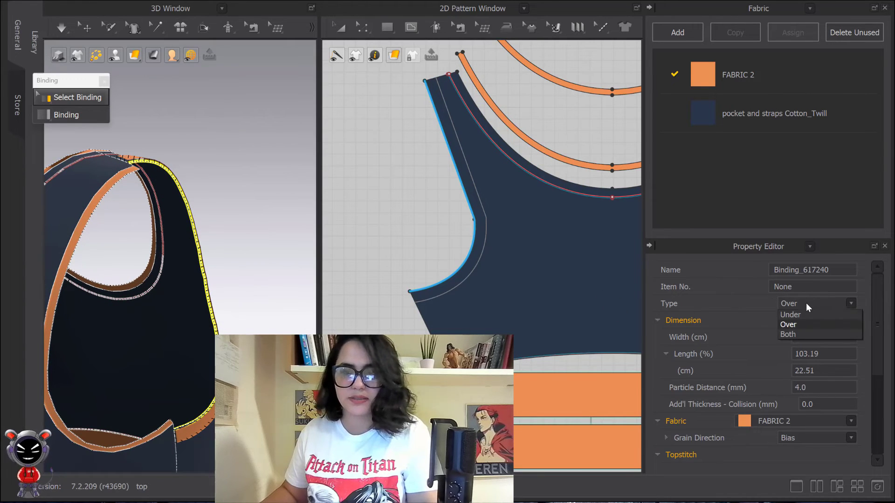
click(804, 332)
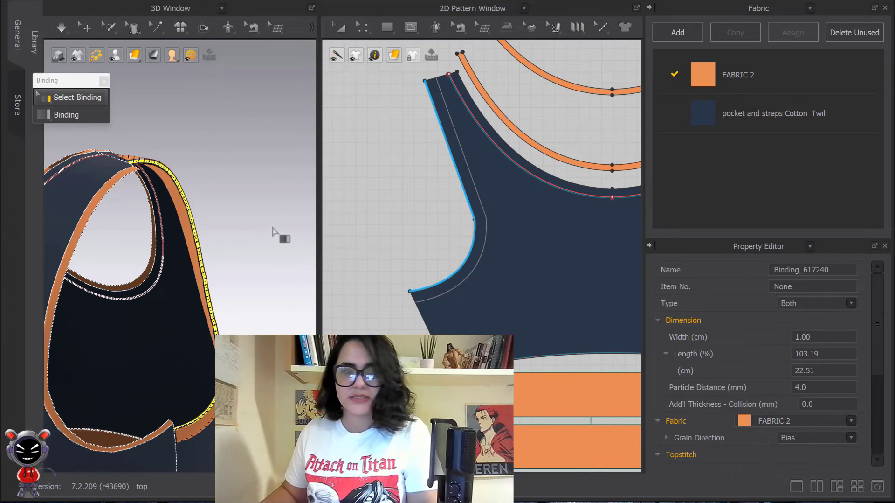
- Simulate the garment and orbit around the armhole to inspect the new binding
mouse_move(274, 230)
right_down()
mouse_move(213, 240)
mouse_move(220, 260)
mouse_move(234, 254)
mouse_move(226, 210)
mouse_move(131, 111)
right_up()
click(67, 26)
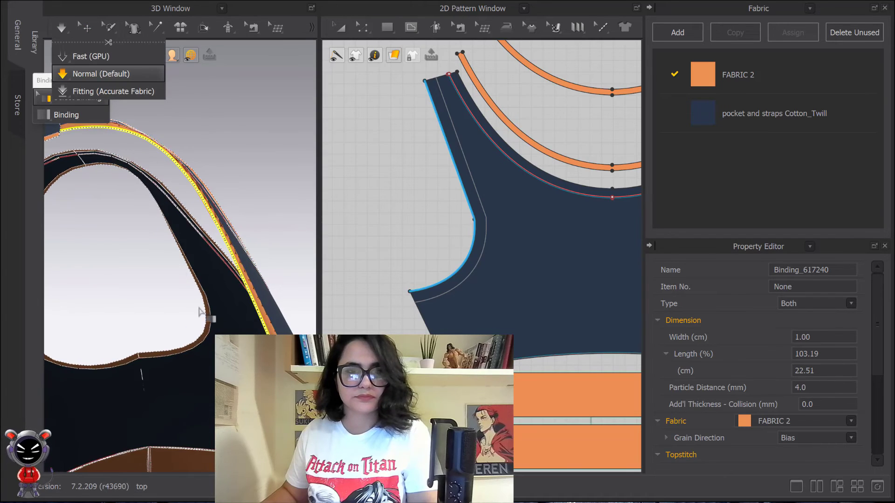
click(93, 74)
scroll(160, 279, down, 3)
mouse_move(160, 319)
right_down()
mouse_move(222, 331)
mouse_move(186, 298)
mouse_move(209, 286)
right_up()
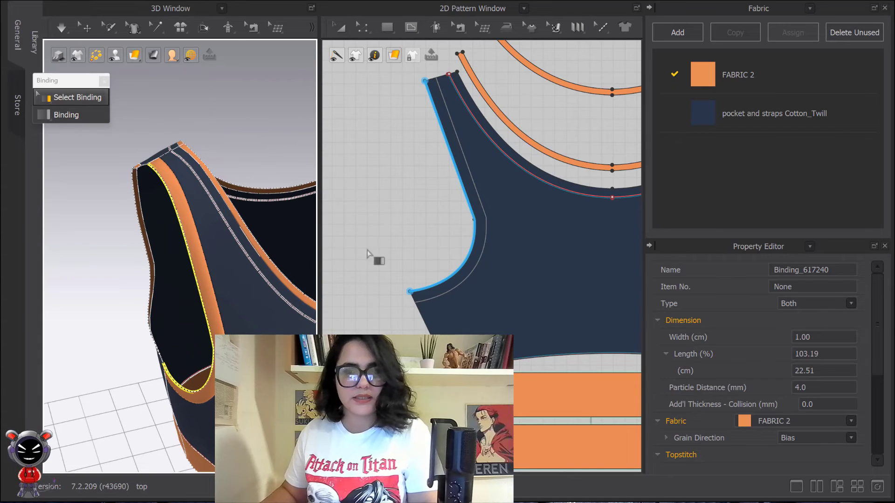
- Narrow the armhole binding Width to 0.50 cm and re-simulate
double_click(811, 341)
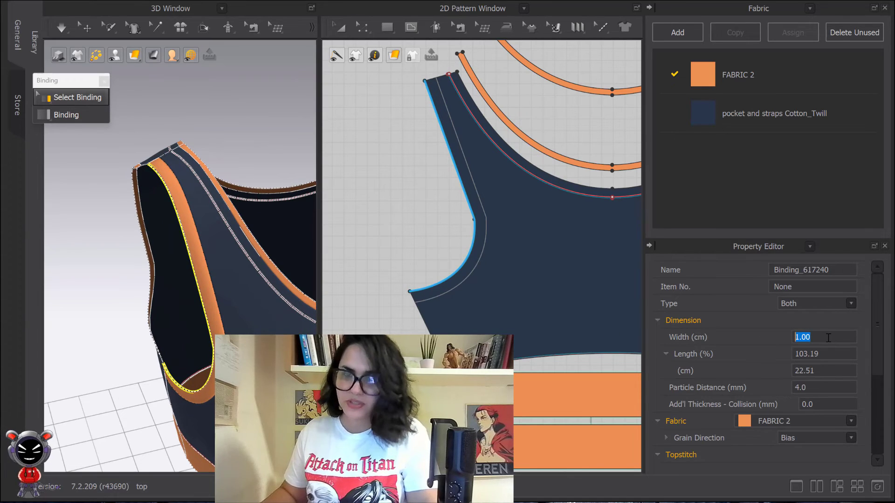
text(.)
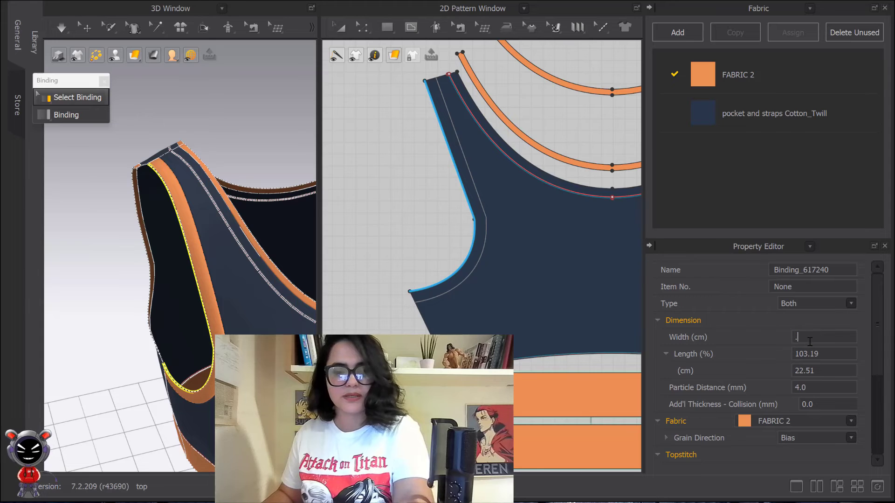
text(5)
key(Return)
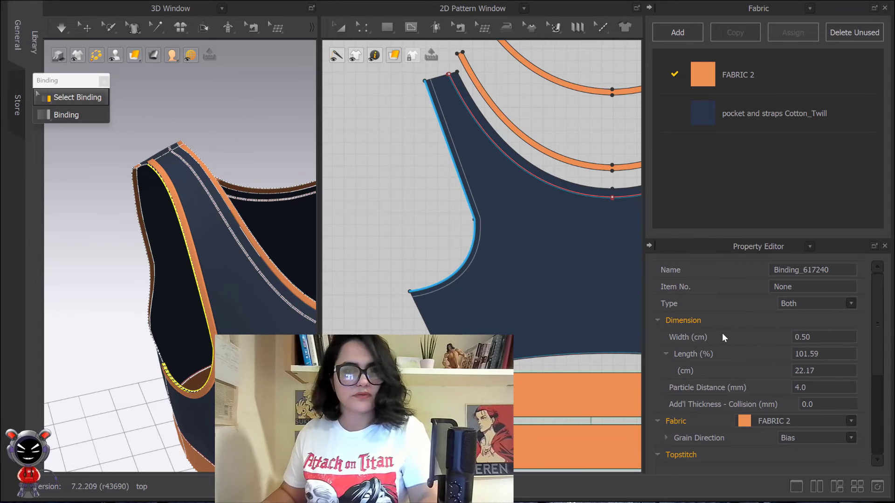
key(space)
key(space)
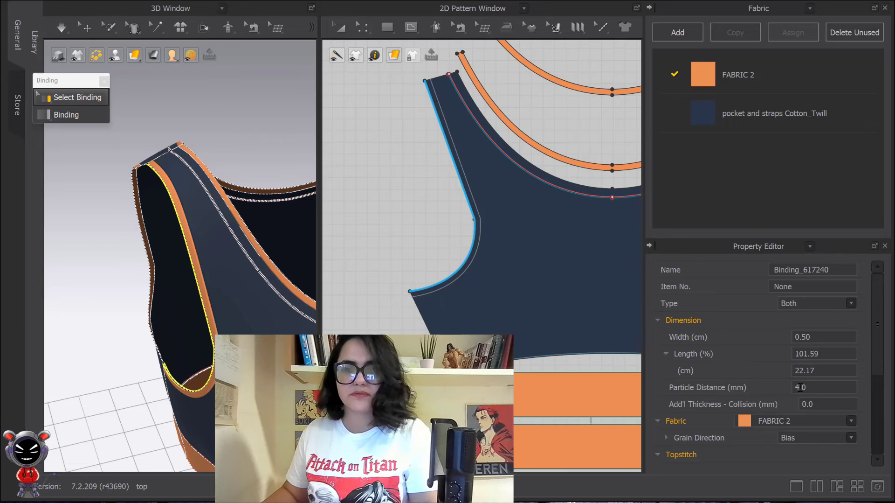
- Switch the binding fabric to pocket and straps Cotton_Twill and simulate it
click(792, 418)
click(783, 442)
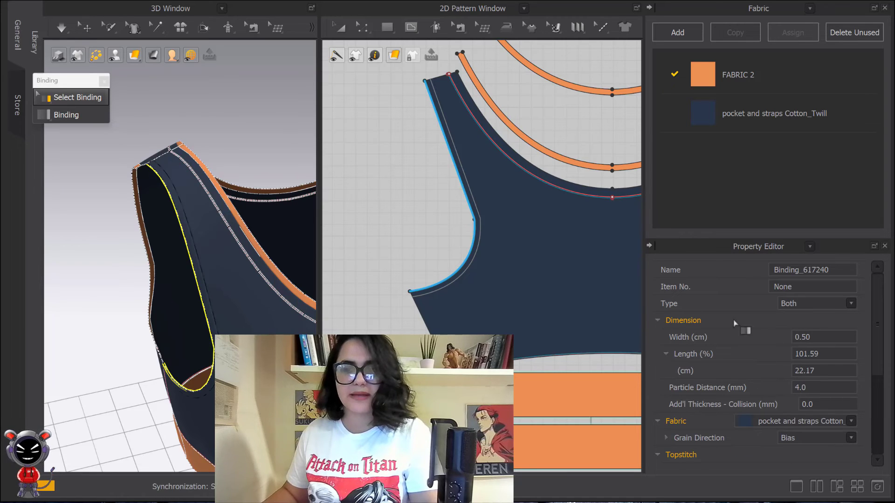
click(62, 28)
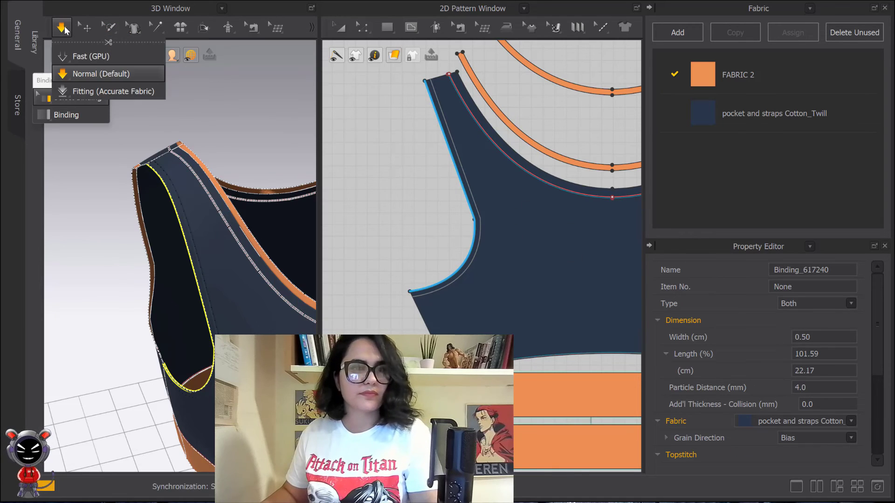
click(65, 33)
scroll(752, 384, down, 2)
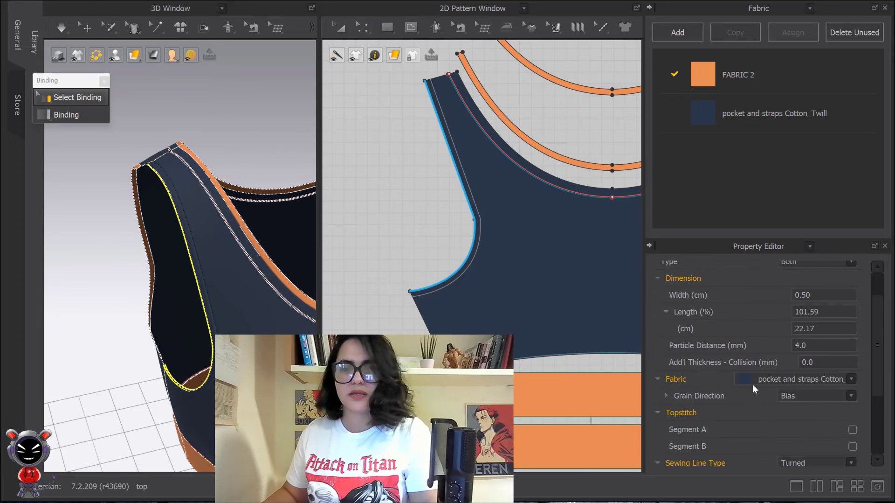
scroll(685, 370, down, 3)
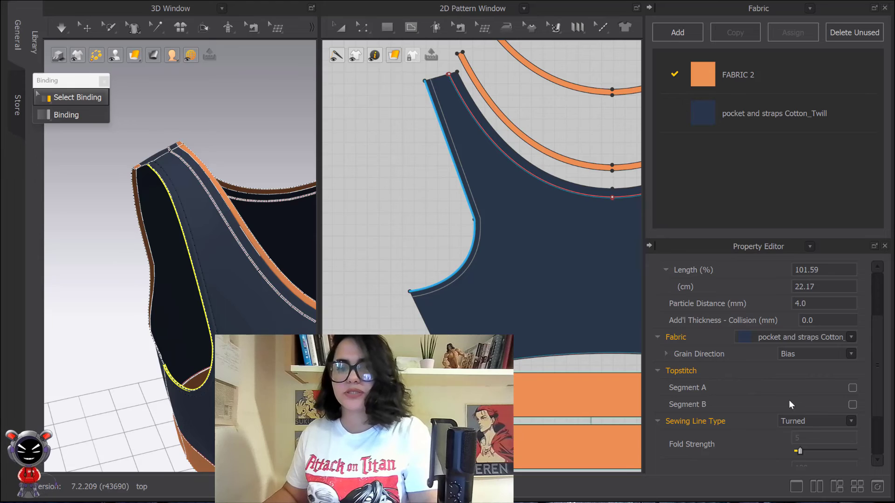
scroll(790, 404, down, 3)
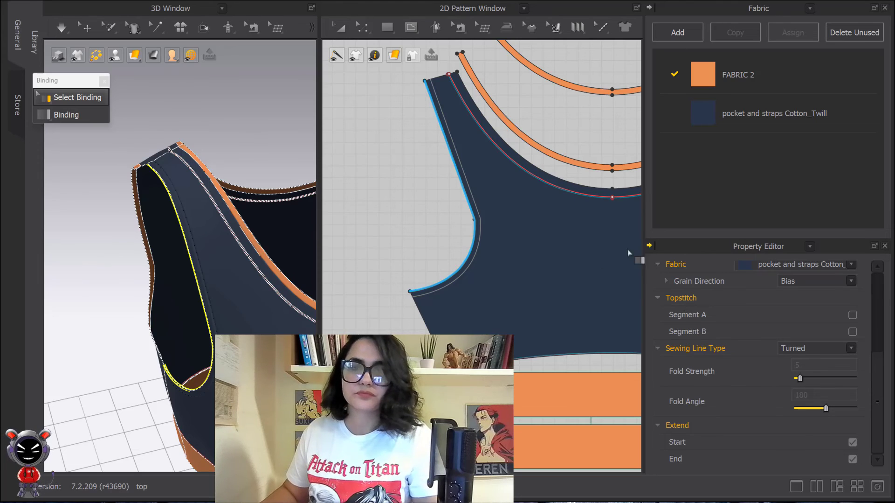
- Reassign orange FABRIC 2 to the armhole binding, simulate, and zoom out to the whole bra
right_drag(276, 247, 308, 243)
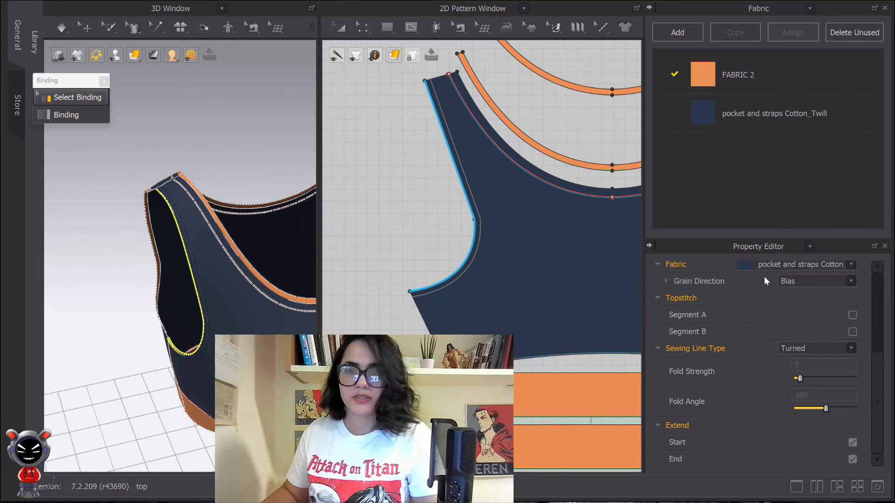
scroll(774, 296, up, 2)
click(776, 303)
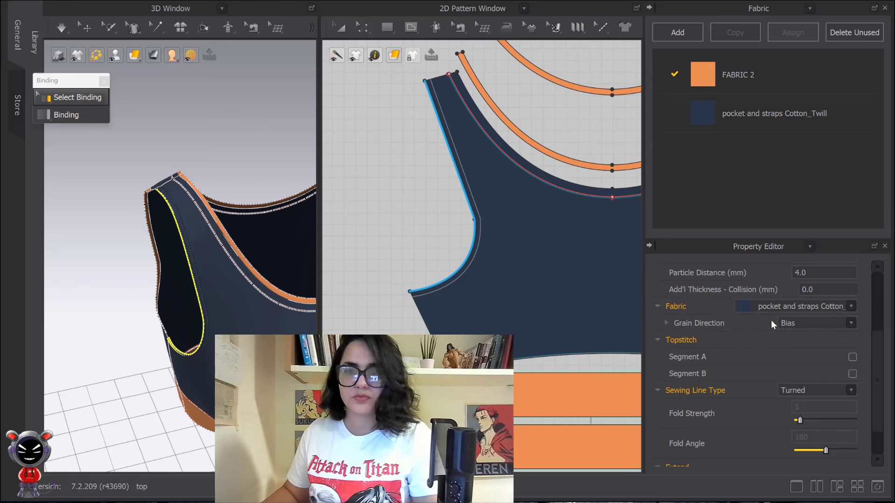
click(64, 30)
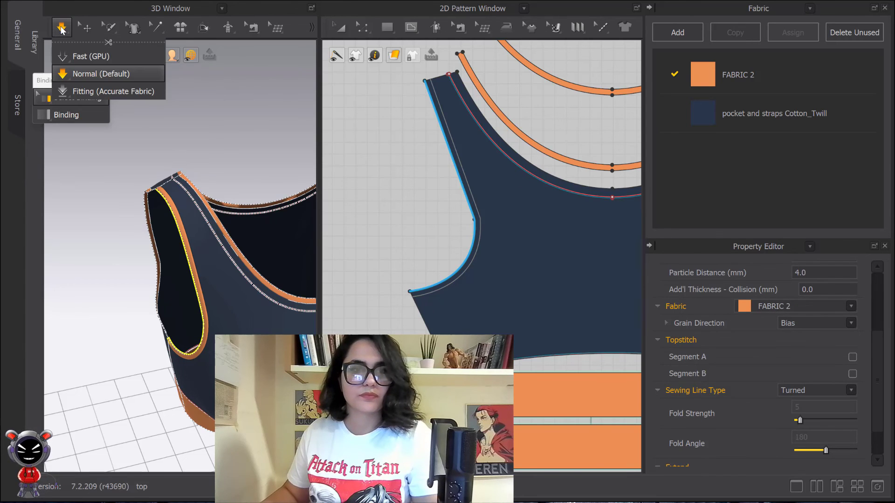
click(210, 114)
scroll(249, 172, down, 3)
scroll(194, 160, down, 2)
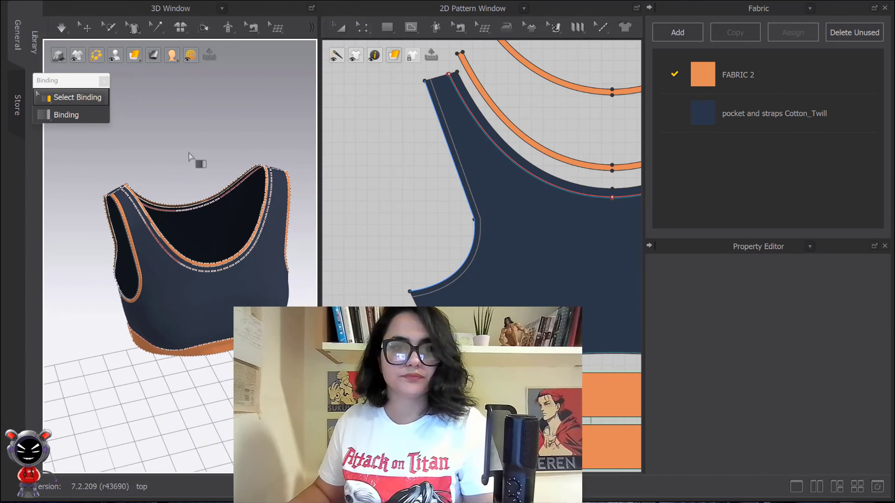